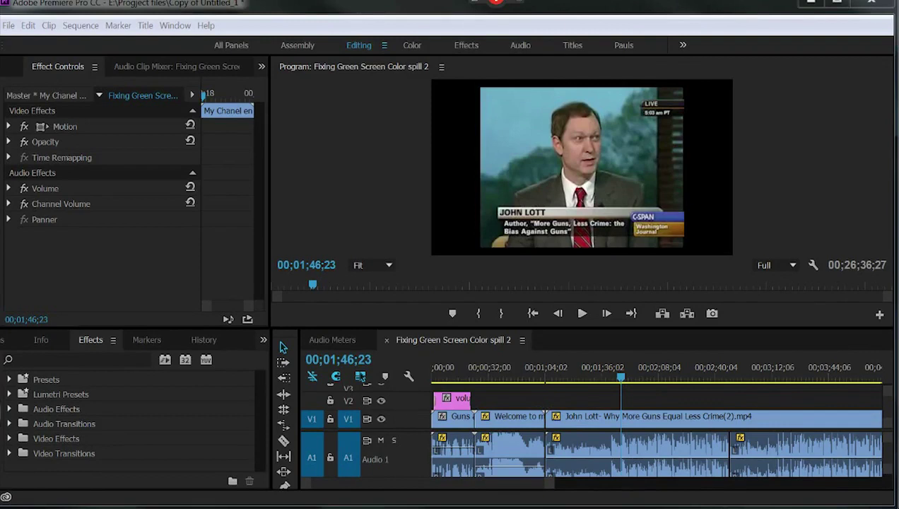
# Step: Toggle the V2 title track output, move the playhead to 00;03;16;12, and restore HandBrake
pyautogui.click(382, 401)
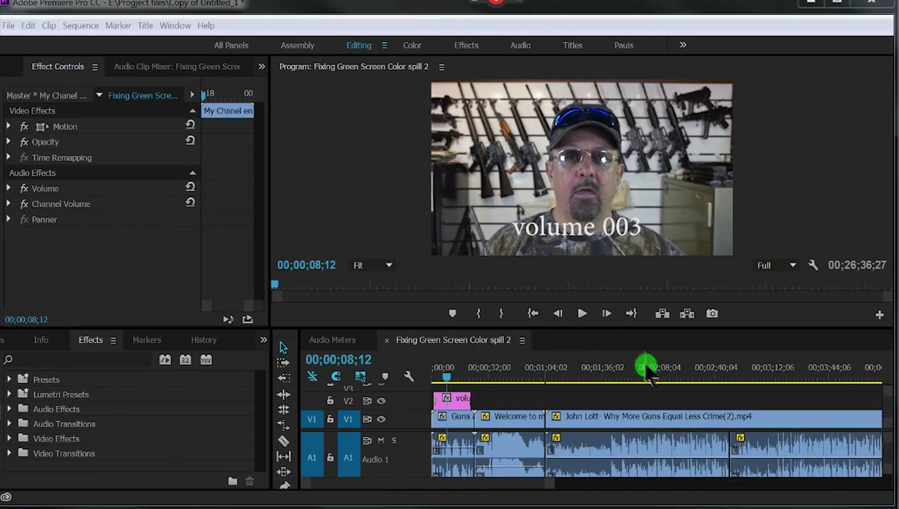
pyautogui.click(782, 374)
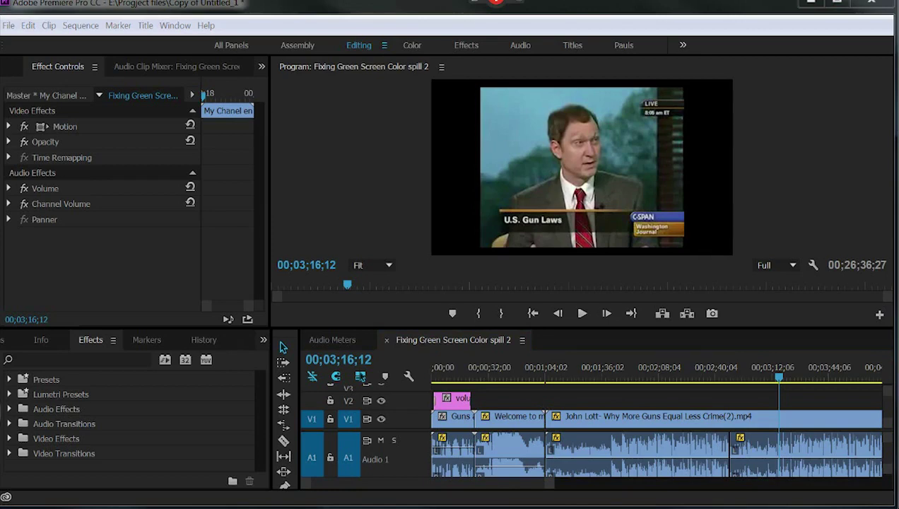
pyautogui.click(488, 8)
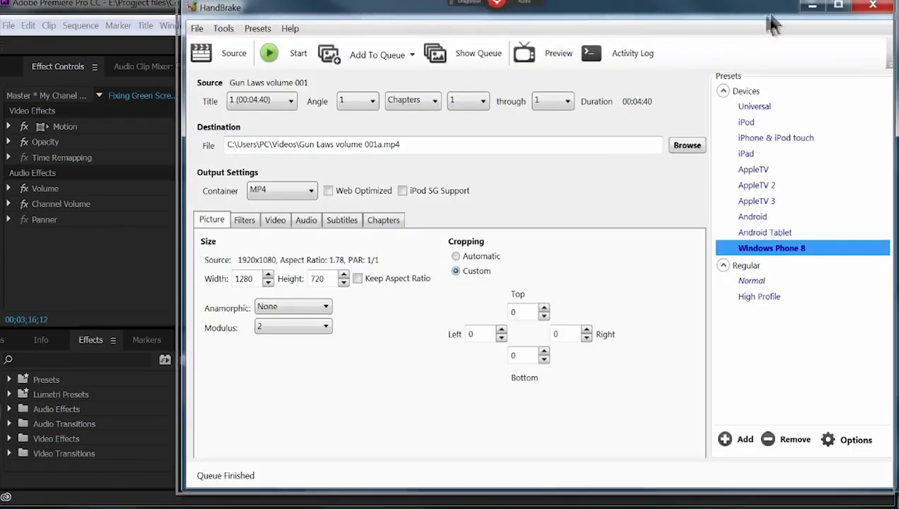
# Step: Nudge the HandBrake window slightly to the left
pyautogui.moveTo(771, 18); pyautogui.dragTo(721, 30)
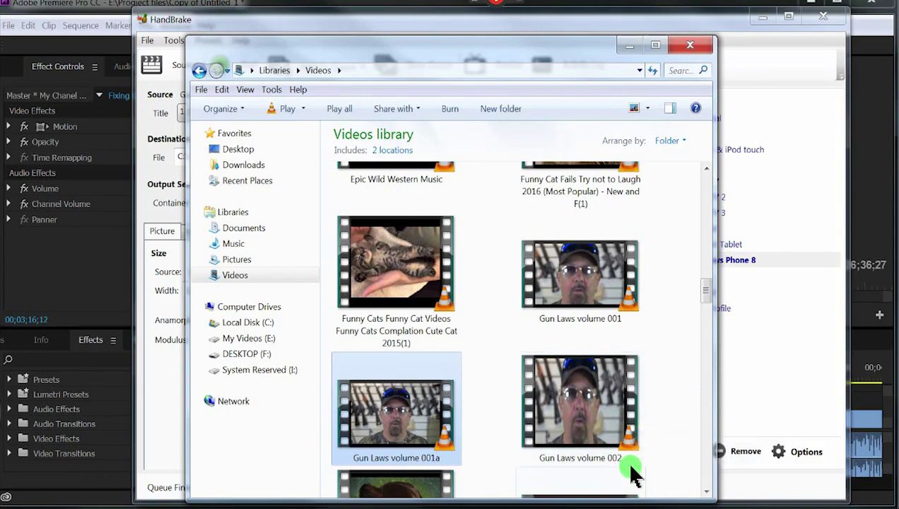
# Step: Reset HandBrake and drop Gun Laws volume 001 from the Videos library in as the source
pyautogui.click(628, 44)
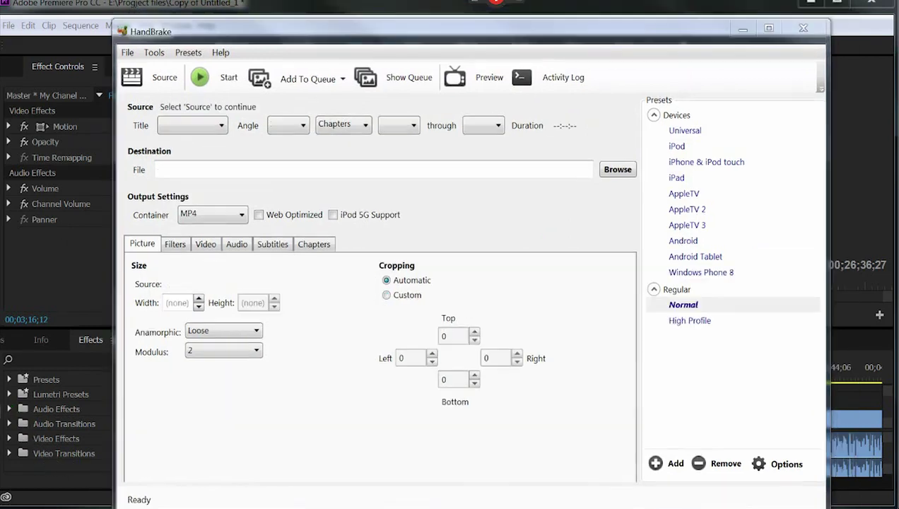
pyautogui.click(235, 416)
pyautogui.moveTo(2, 280); pyautogui.dragTo(386, 270)
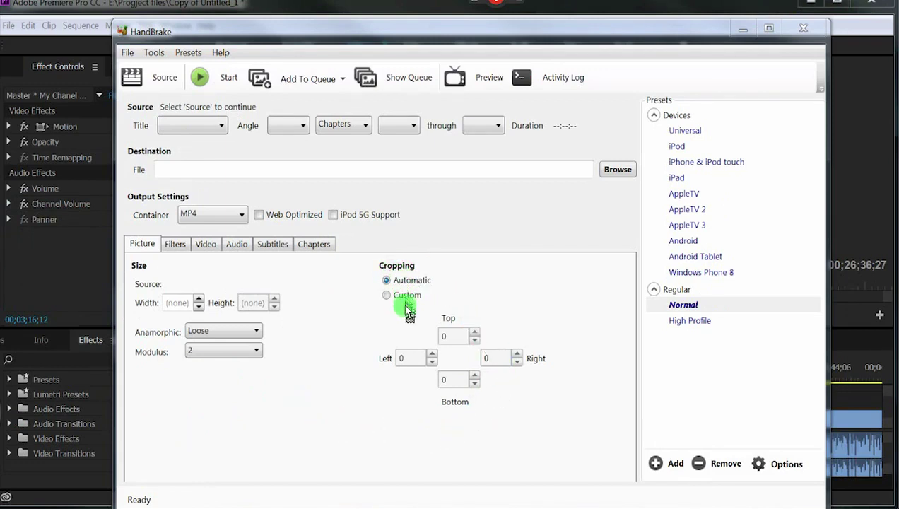
pyautogui.moveTo(422, 284); pyautogui.dragTo(200, 270)
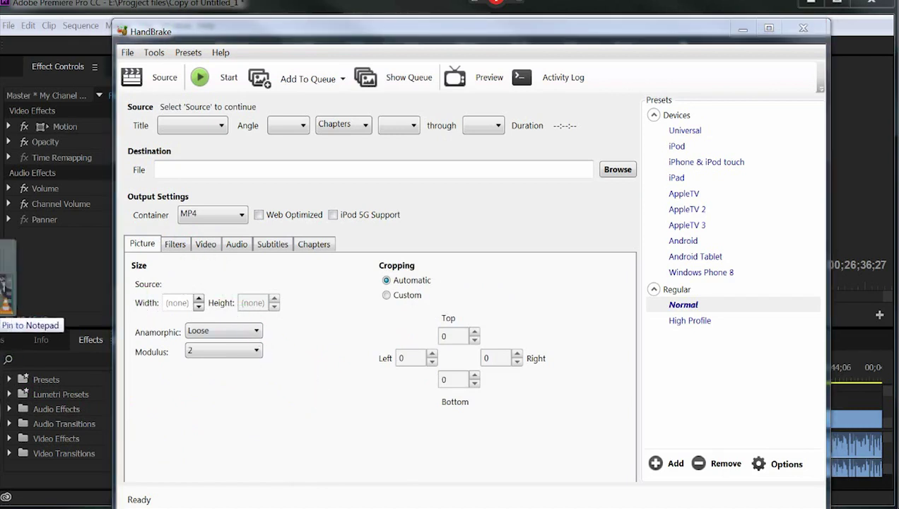
pyautogui.moveTo(2, 317); pyautogui.dragTo(275, 401)
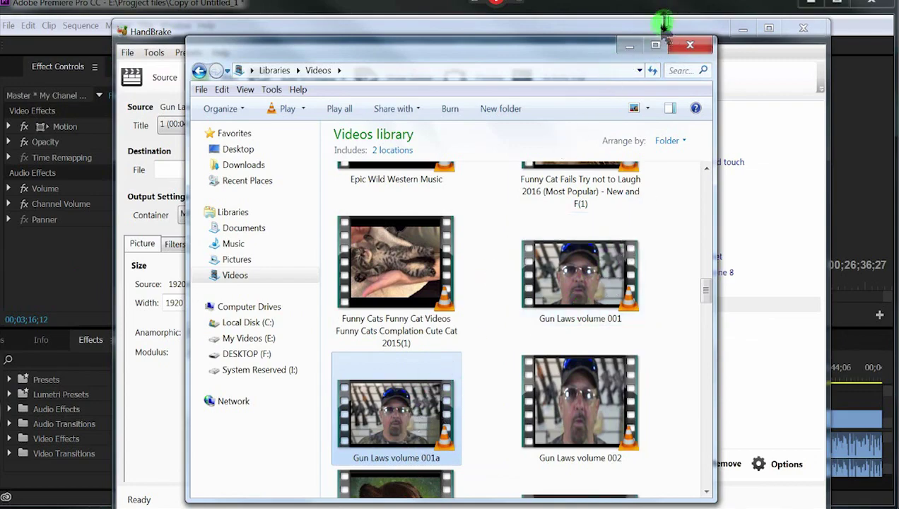
pyautogui.click(627, 45)
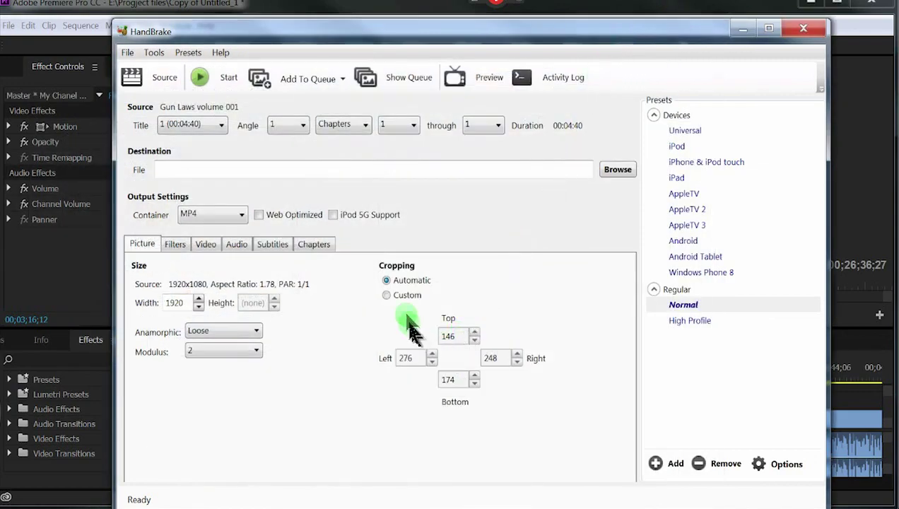
# Step: Choose custom cropping and set top (146), left (276), bottom (174) and right (248) to 0
pyautogui.click(394, 297)
pyautogui.moveTo(468, 337); pyautogui.dragTo(410, 332)
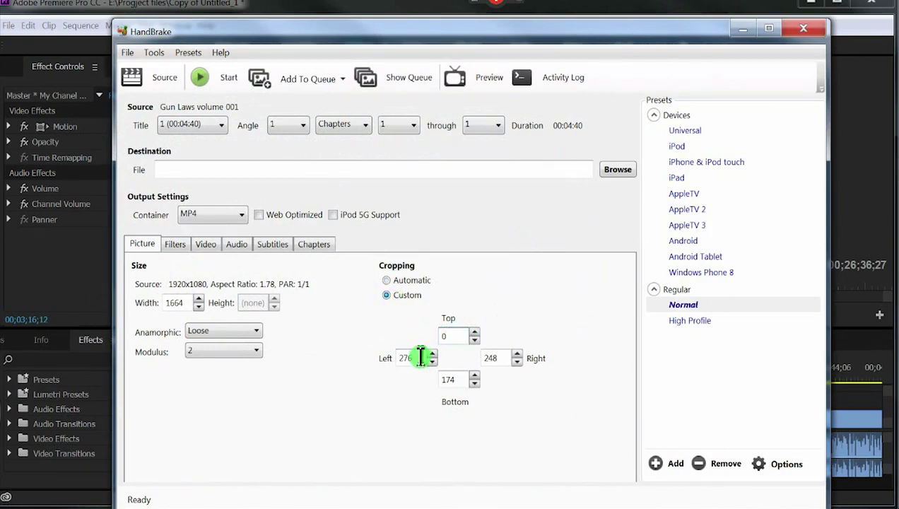
pyautogui.moveTo(421, 357); pyautogui.dragTo(369, 367)
pyautogui.write('0')
pyautogui.moveTo(466, 379); pyautogui.dragTo(411, 386)
pyautogui.write('0')
pyautogui.moveTo(505, 357); pyautogui.dragTo(465, 363)
pyautogui.write('0')
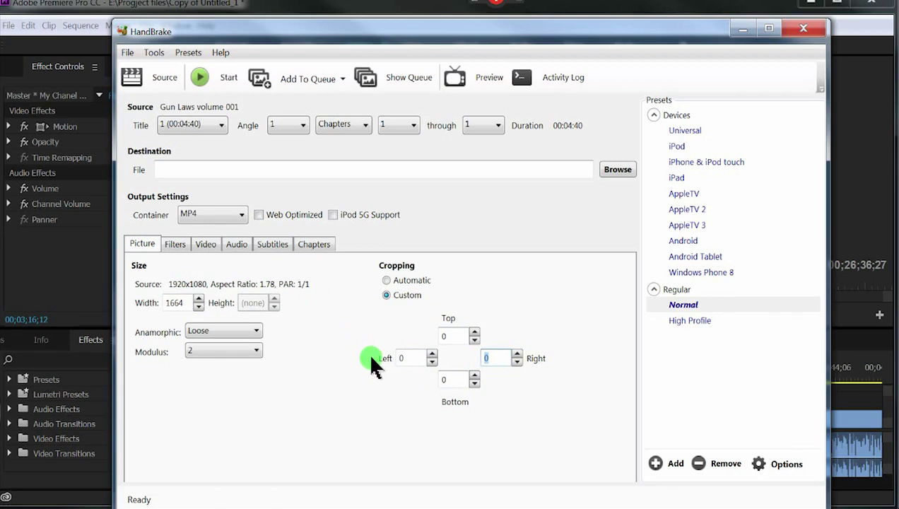
# Step: Apply the Windows Phone 8 preset and set the destination to C:\Users\PC\Videos\file name.mp4
pyautogui.click(701, 268)
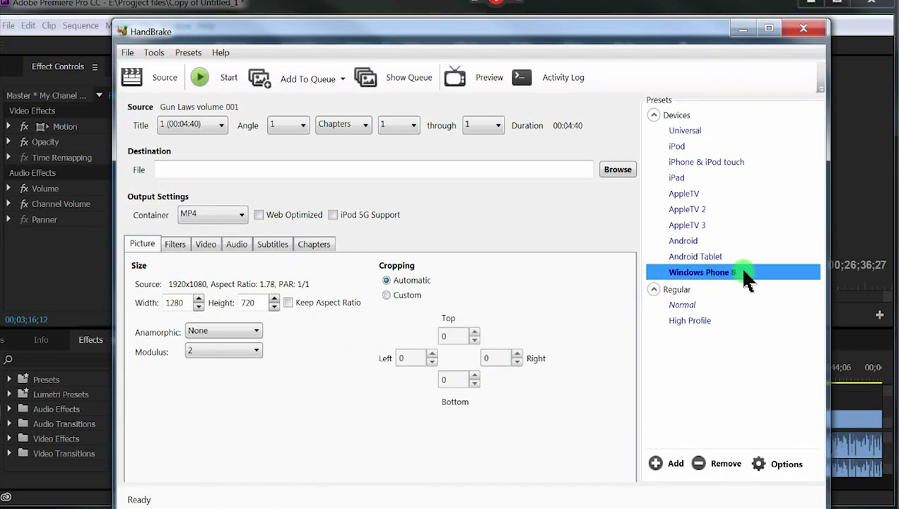
pyautogui.click(209, 77)
pyautogui.click(536, 321)
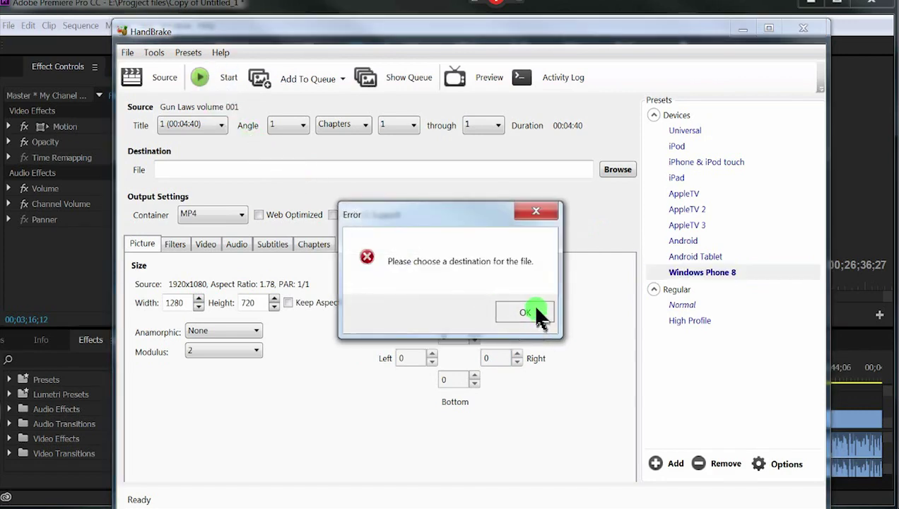
pyautogui.click(622, 171)
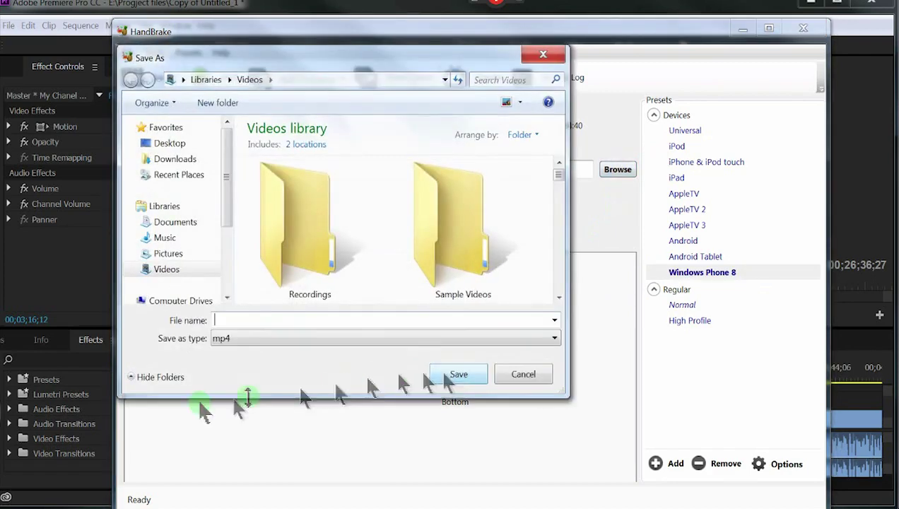
pyautogui.click(248, 320)
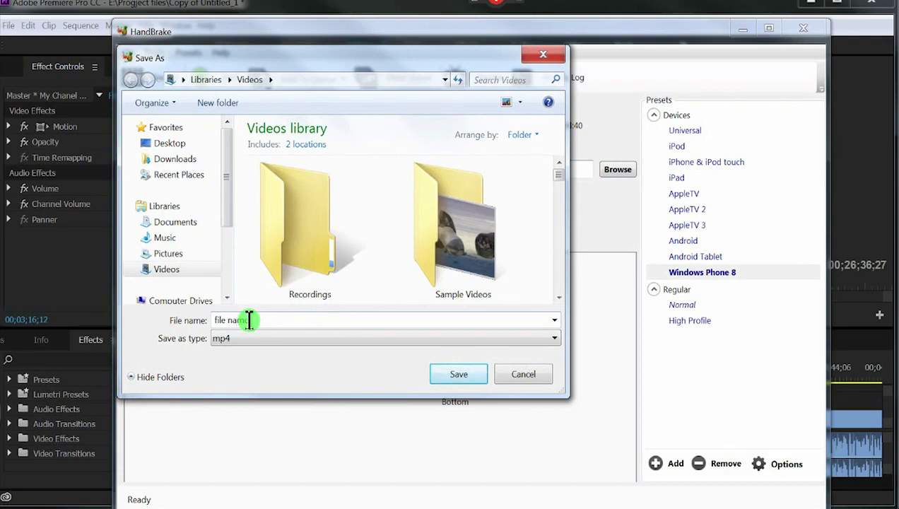
pyautogui.click(458, 373)
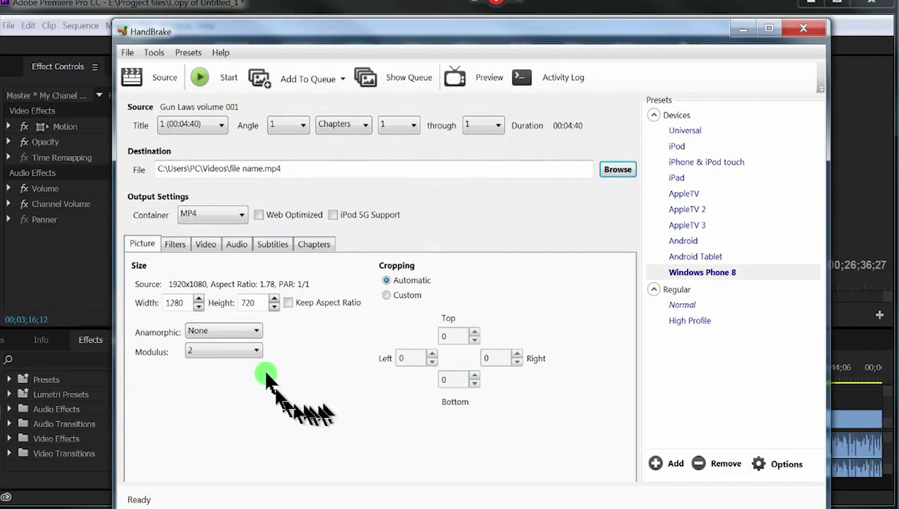
# Step: Encode the video until it finishes, then switch to the Videos library showing 'file name'
pyautogui.click(205, 83)
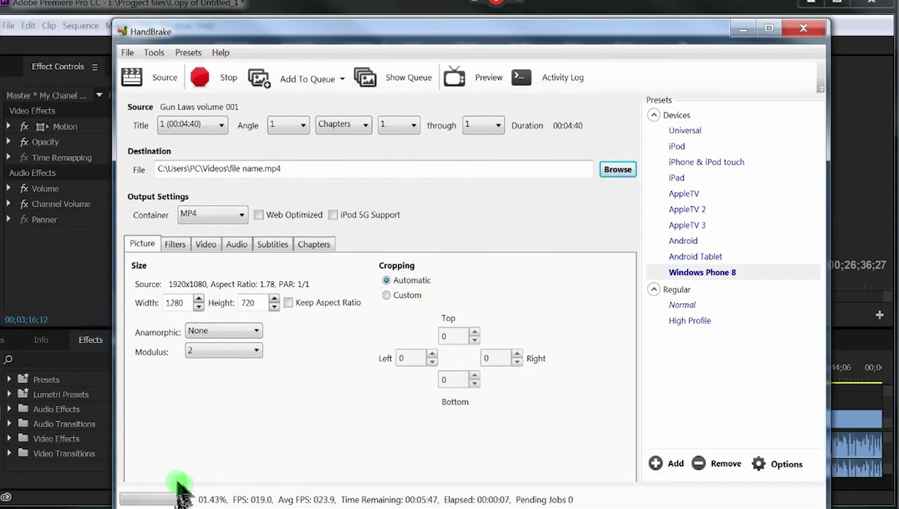
pyautogui.click(195, 84)
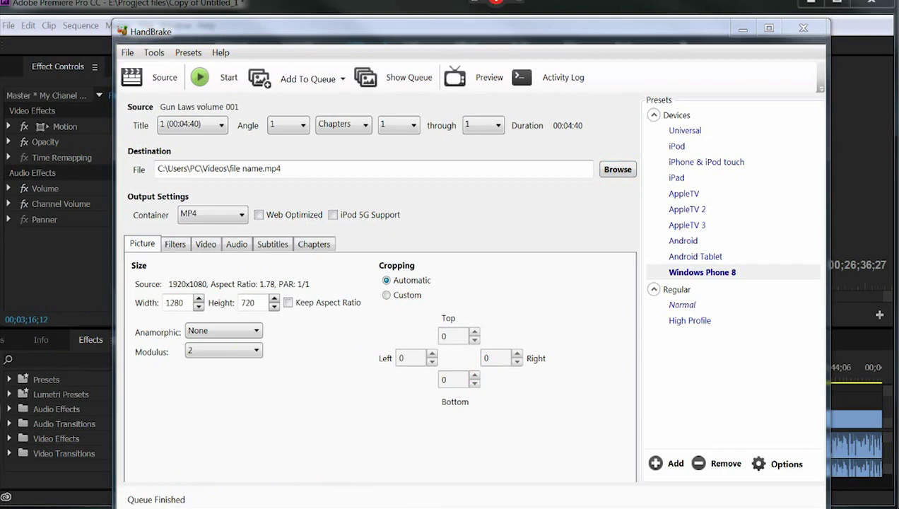
pyautogui.hotkey('alt', 'Tab')
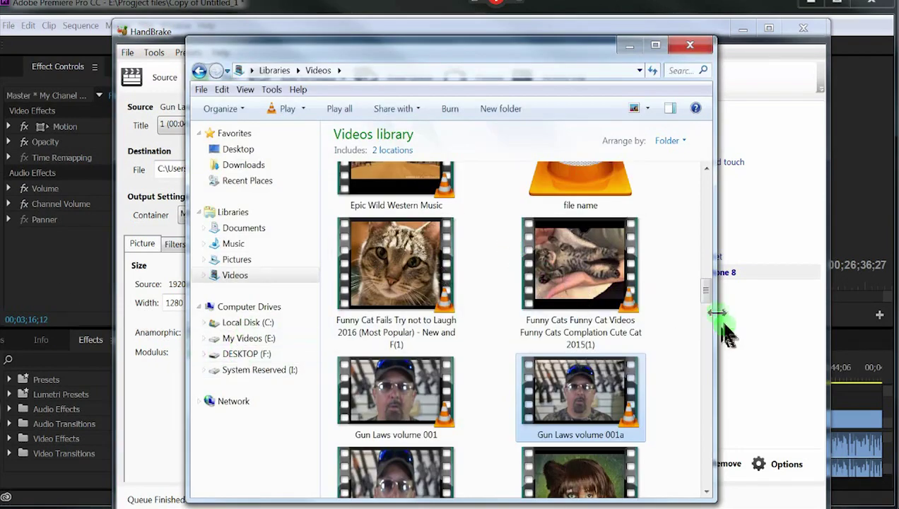
pyautogui.scroll(-2, 707, 300)
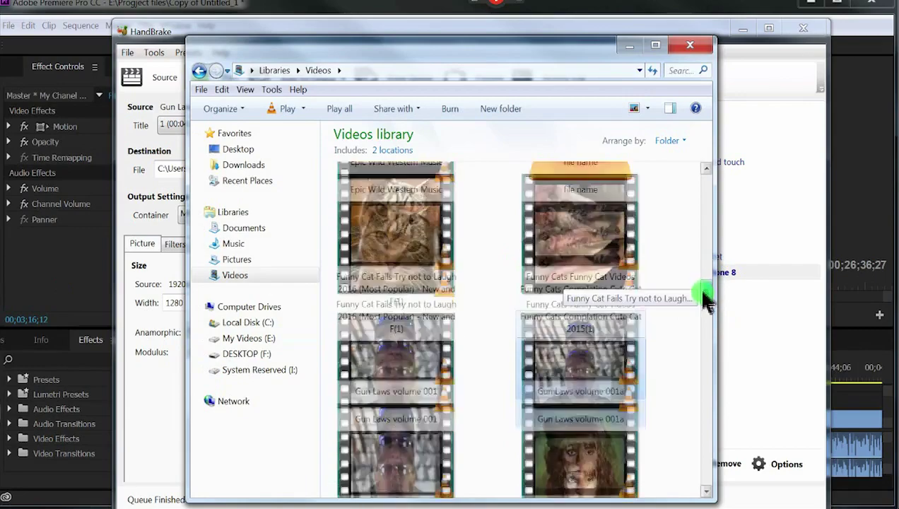
pyautogui.scroll(1, 702, 305)
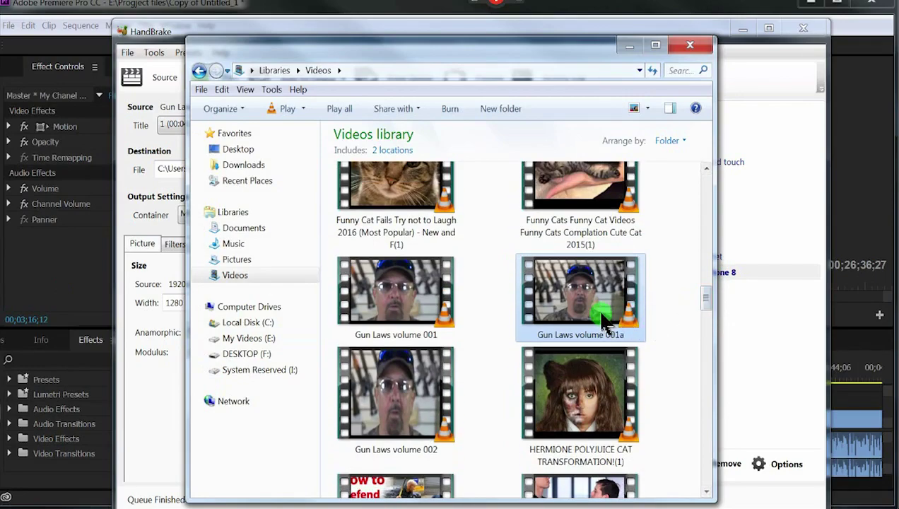
pyautogui.click(661, 364)
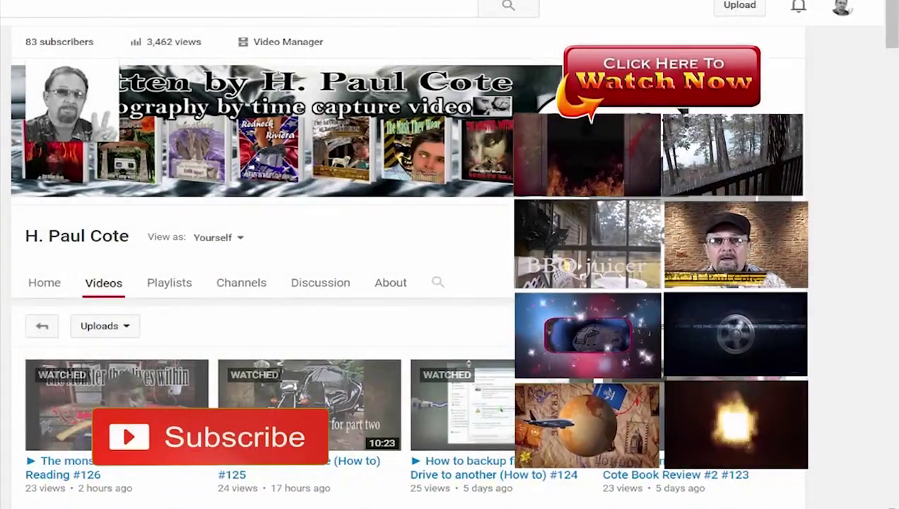
pyautogui.scroll(-3, 403, 283)
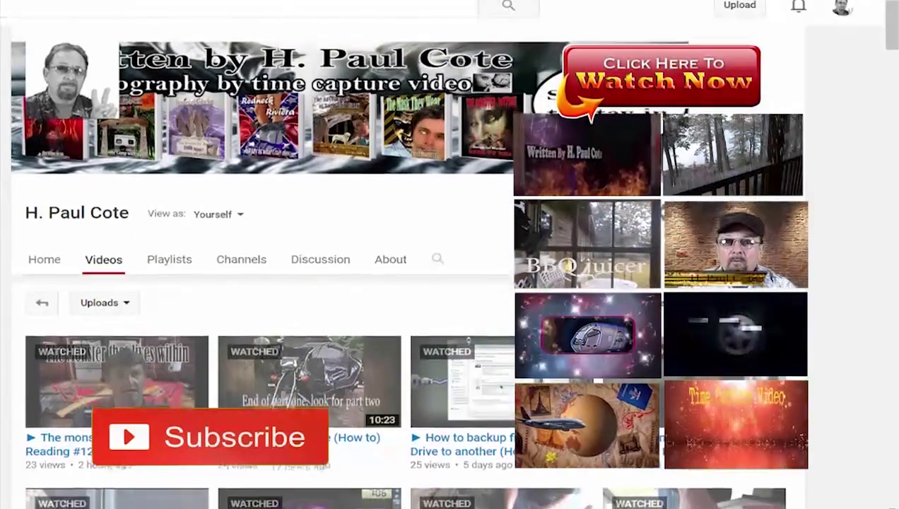
pyautogui.scroll(-6, 402, 283)
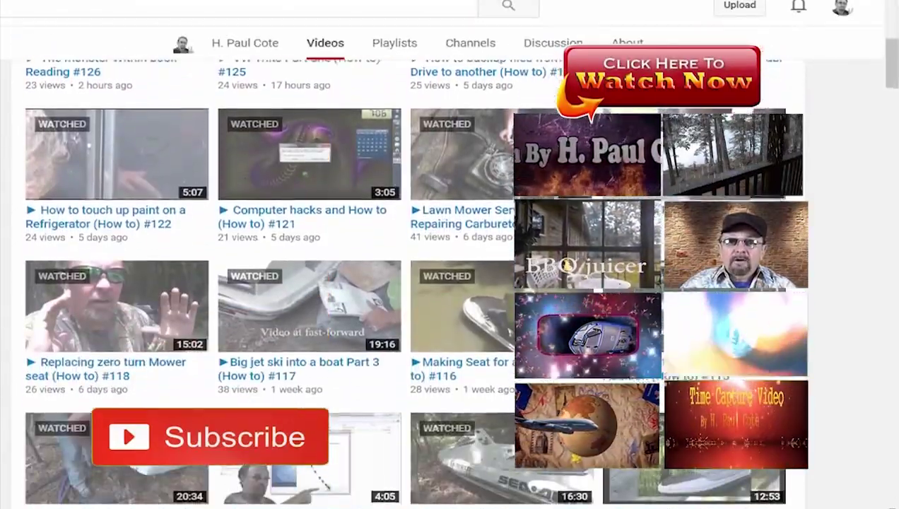
pyautogui.scroll(-6, 403, 283)
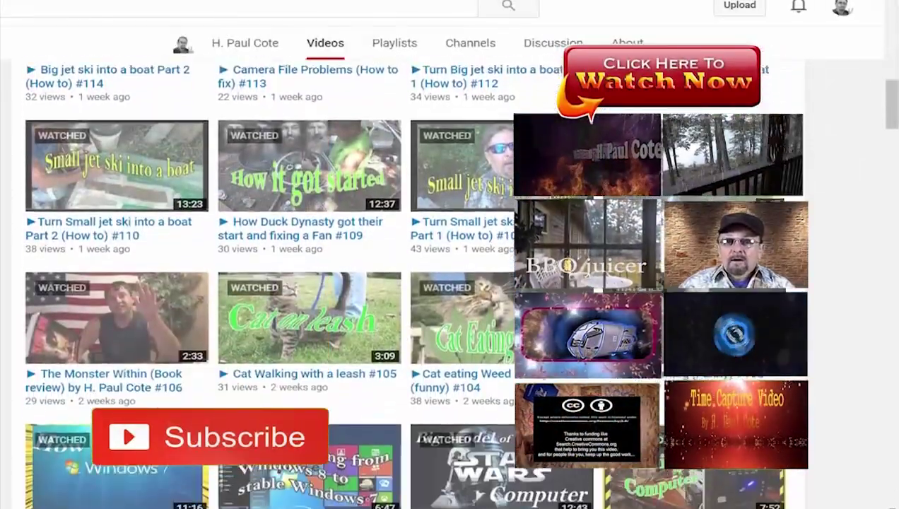
pyautogui.scroll(-6, 403, 283)
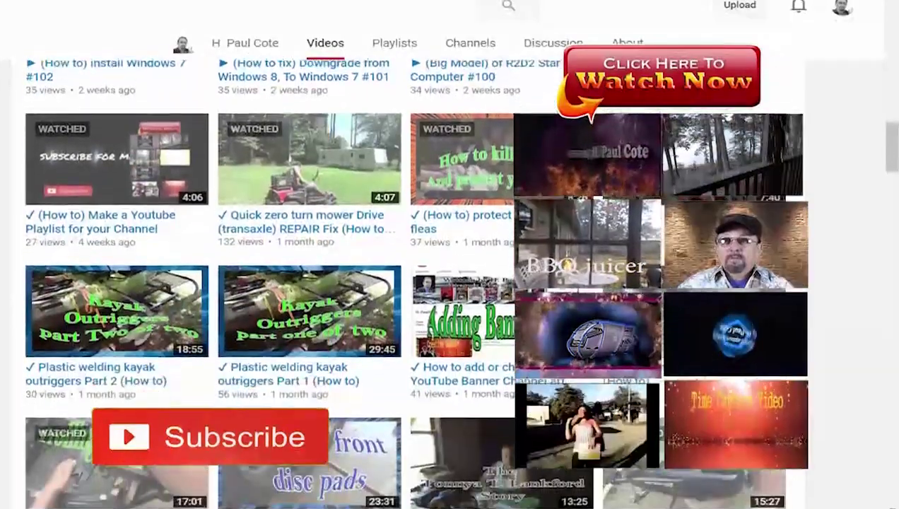